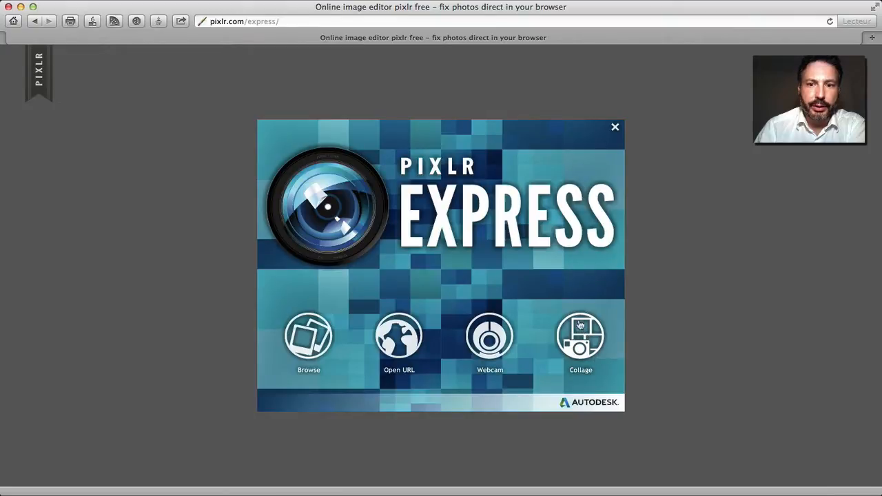
# - Start a collage with the layout of two small stacked cells beside one large cell
pyautogui.click(579, 335)
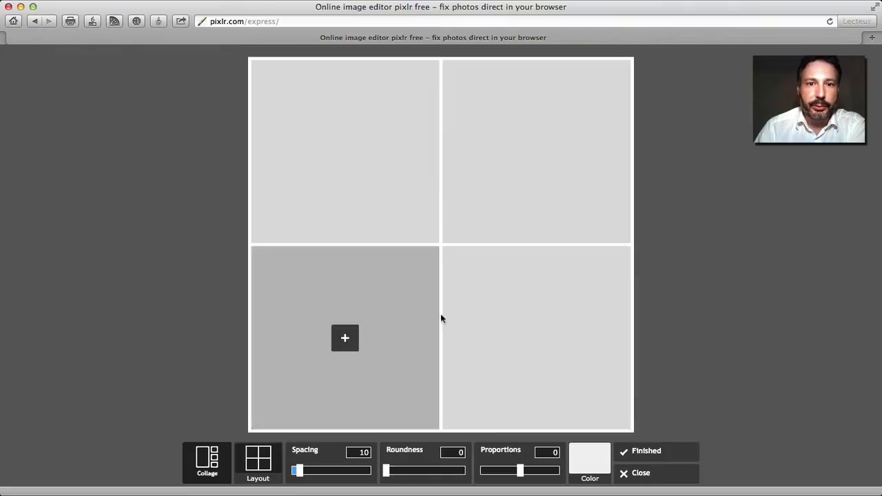
pyautogui.click(259, 460)
pyautogui.click(345, 429)
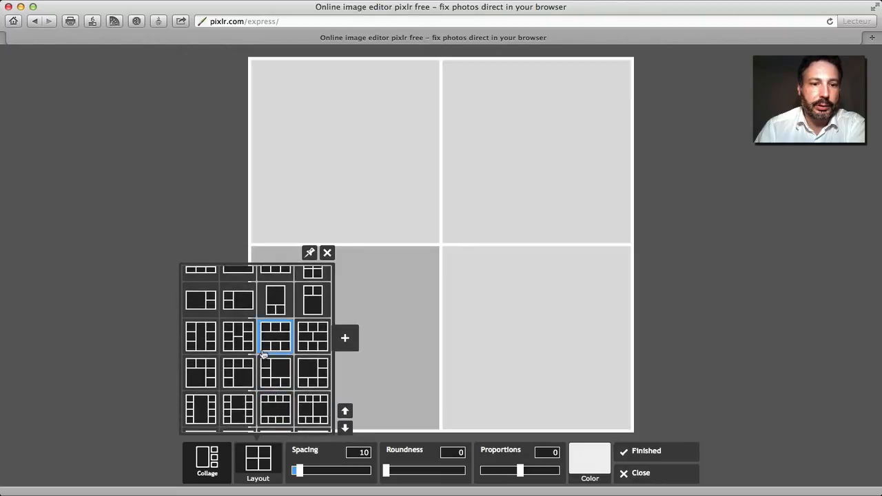
pyautogui.click(236, 297)
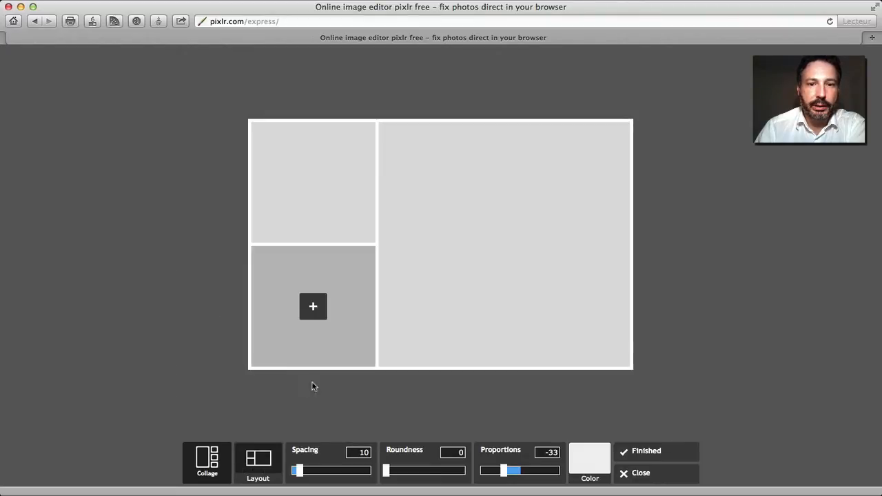
# - Fill the collage with 16535646.jpg in the upper small cell, 21421671.jpg in the lower small cell and 18506819.jpg in the large cell
pyautogui.click(310, 179)
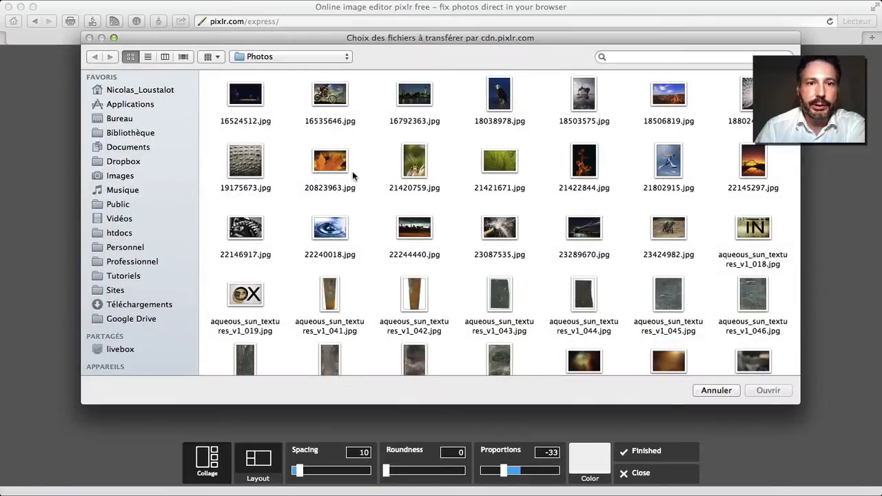
pyautogui.click(342, 103)
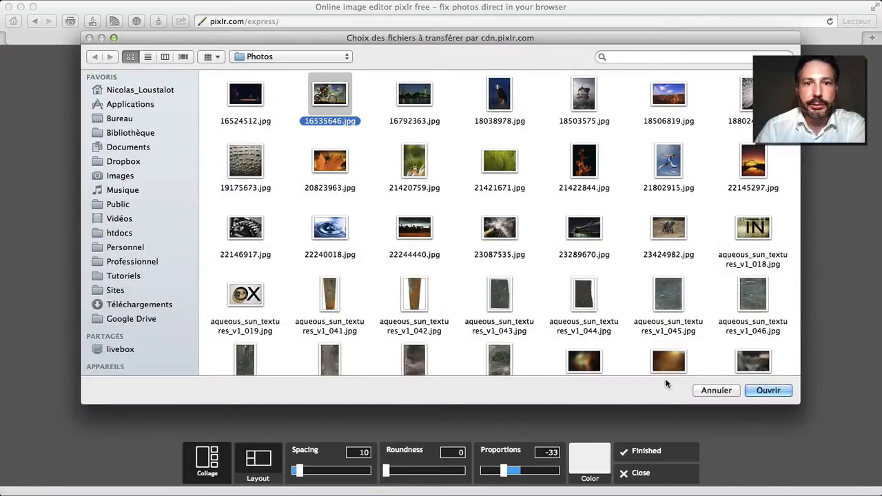
pyautogui.click(758, 392)
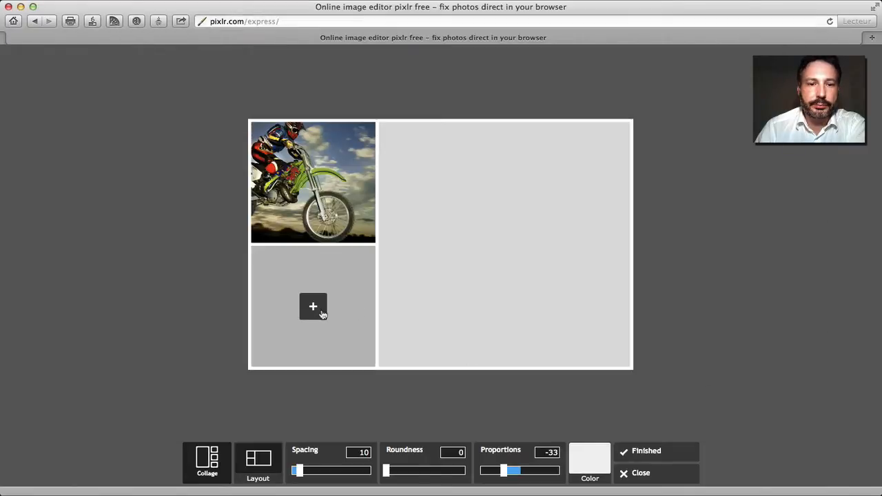
pyautogui.click(318, 309)
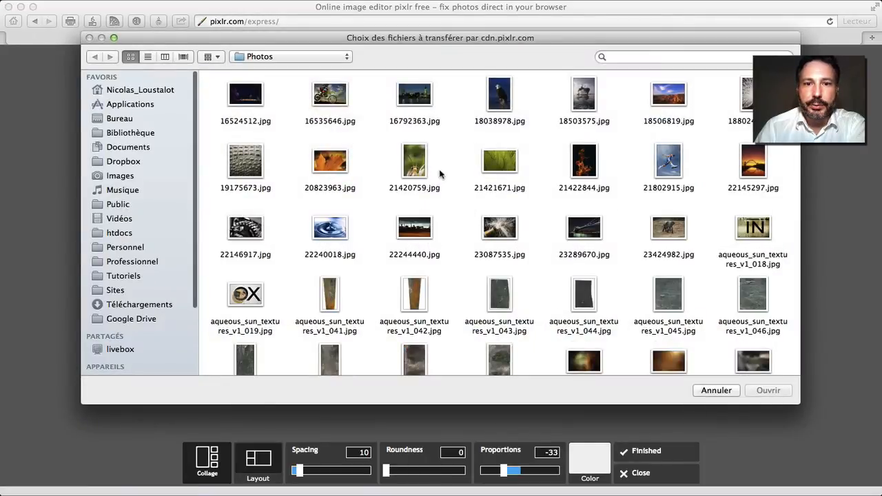
pyautogui.click(515, 196)
pyautogui.click(774, 393)
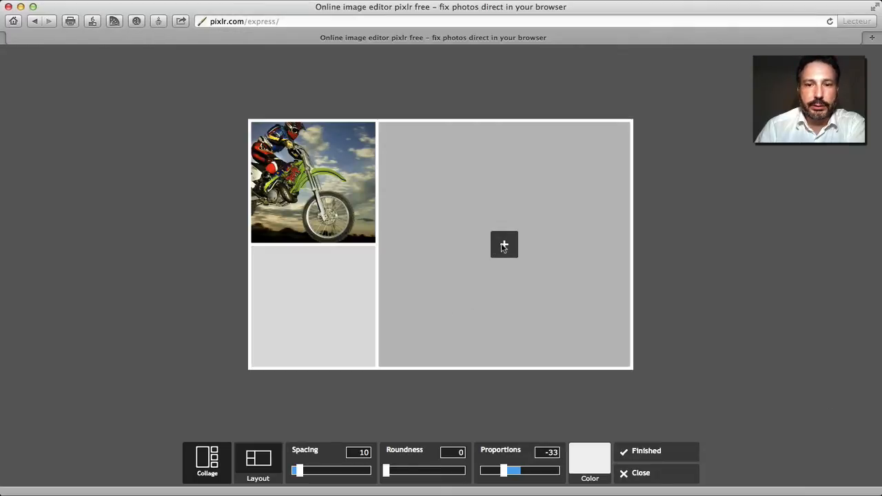
pyautogui.click(496, 251)
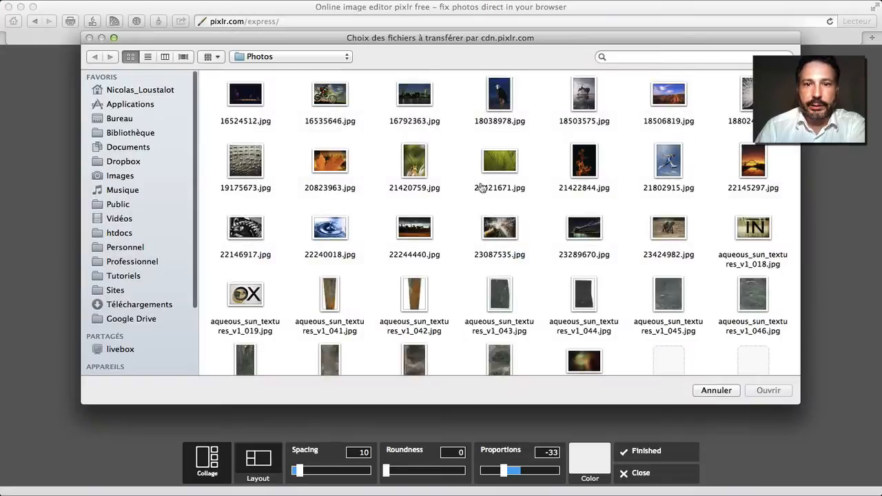
pyautogui.click(665, 100)
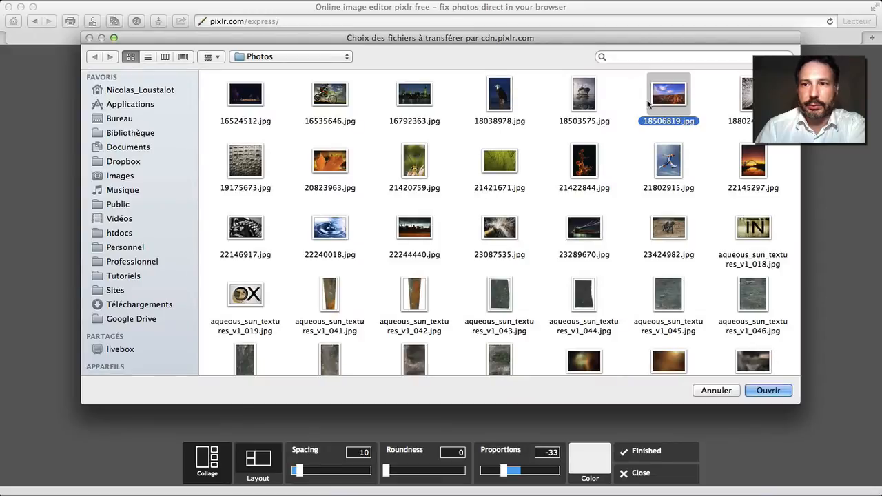
pyautogui.click(769, 391)
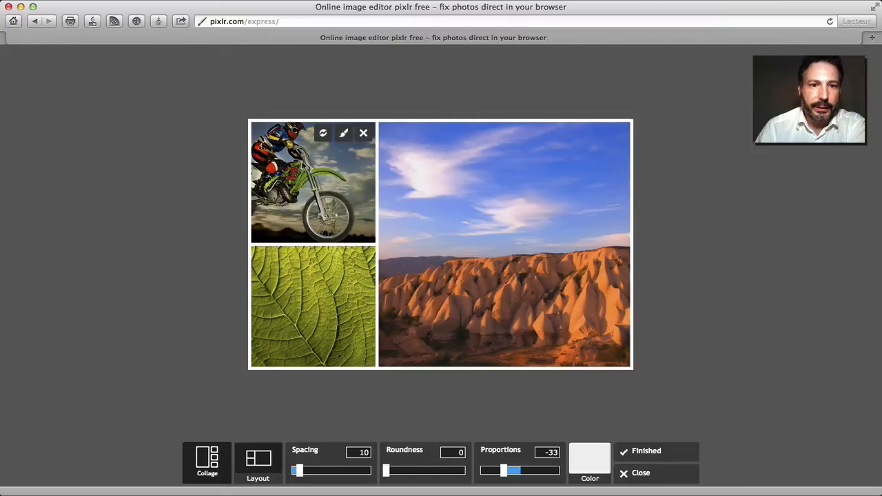
# - Shift the motocross, green leaf and desert photos slightly to the right within their collage cells
pyautogui.moveTo(304, 165); pyautogui.dragTo(324, 169)
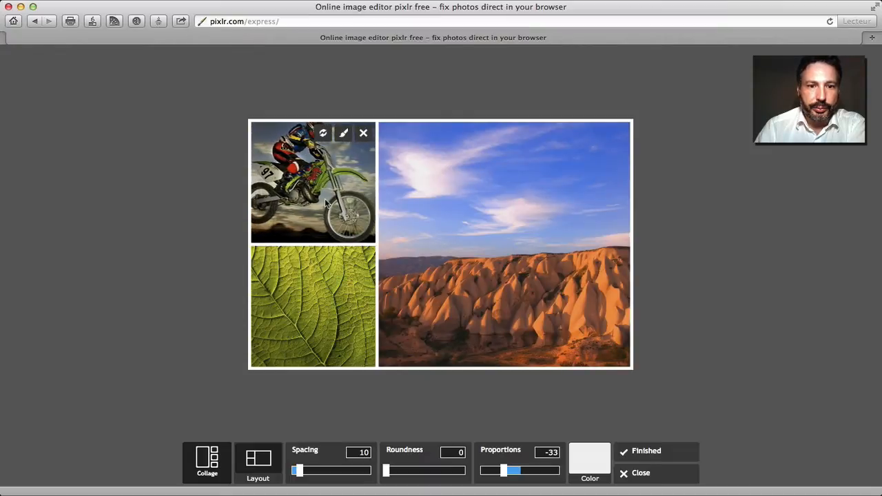
pyautogui.moveTo(345, 306); pyautogui.dragTo(352, 307)
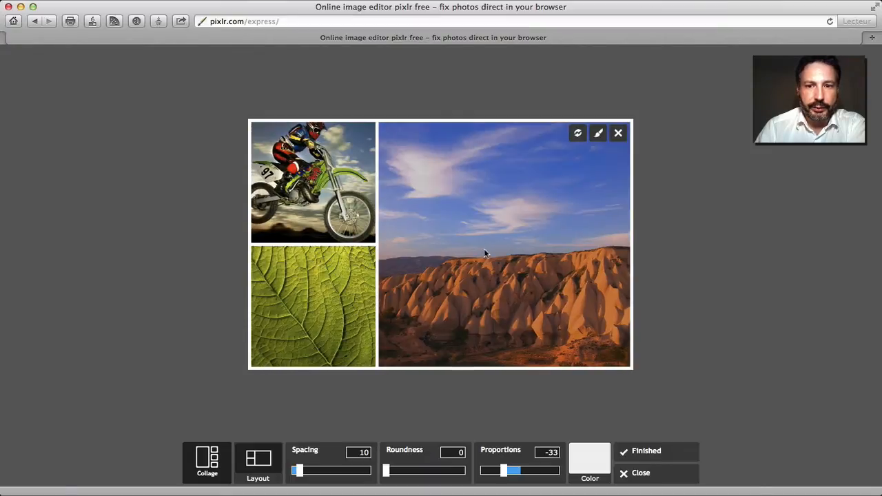
pyautogui.moveTo(484, 253); pyautogui.dragTo(517, 260)
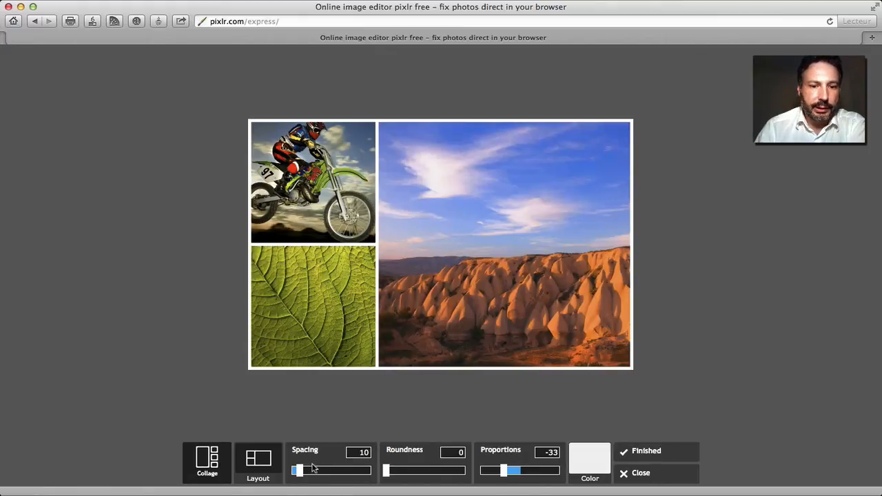
# - Set the collage's spacing to 16, roundness to 70 and proportions to -29.1
pyautogui.moveTo(300, 476); pyautogui.dragTo(306, 477)
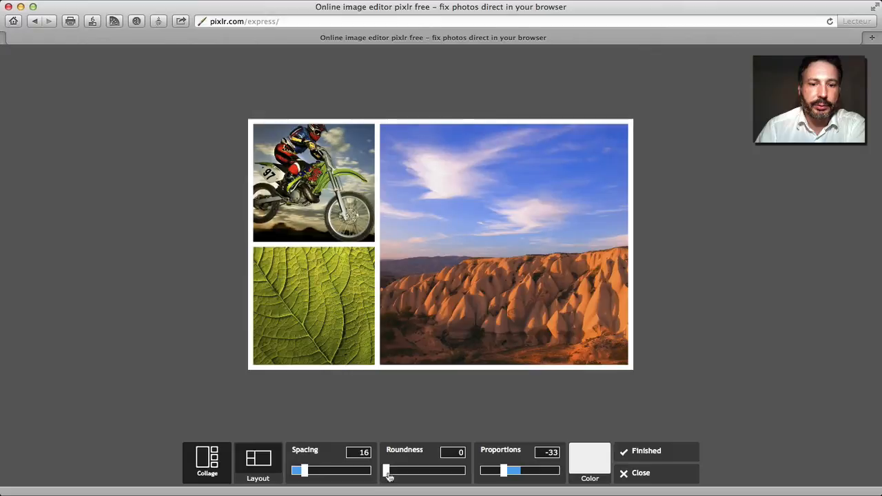
pyautogui.moveTo(386, 472); pyautogui.dragTo(406, 475)
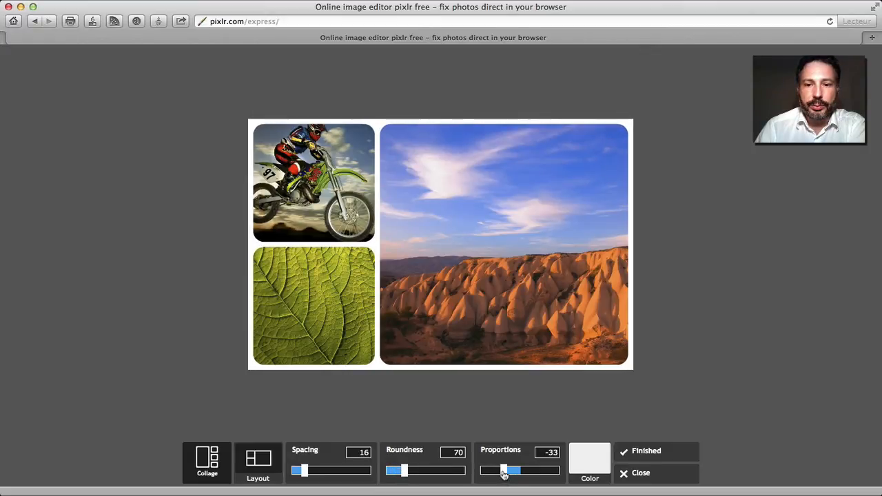
pyautogui.moveTo(504, 475)
pyautogui.mouseDown()
pyautogui.moveTo(512, 475)
pyautogui.moveTo(489, 475)
pyautogui.moveTo(516, 476)
pyautogui.moveTo(506, 480)
pyautogui.mouseUp()
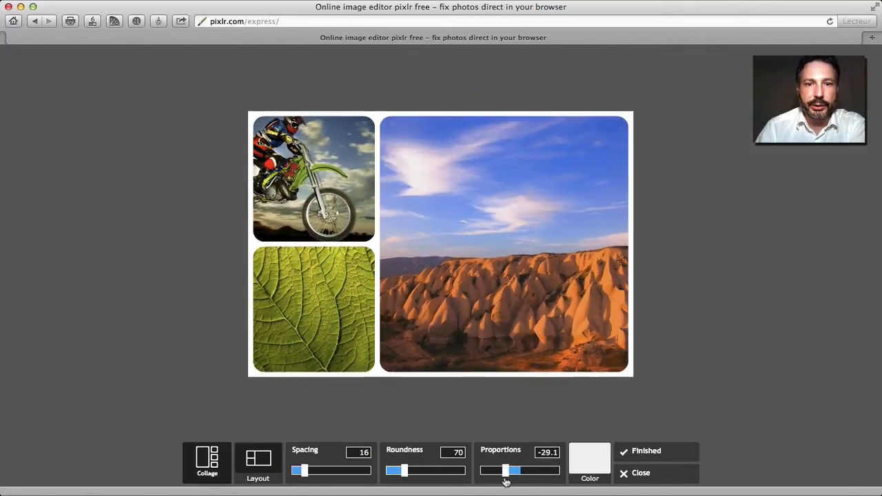
# - Change the collage's background color to dark blue, then close the collage without finishing it
pyautogui.click(595, 464)
pyautogui.click(596, 394)
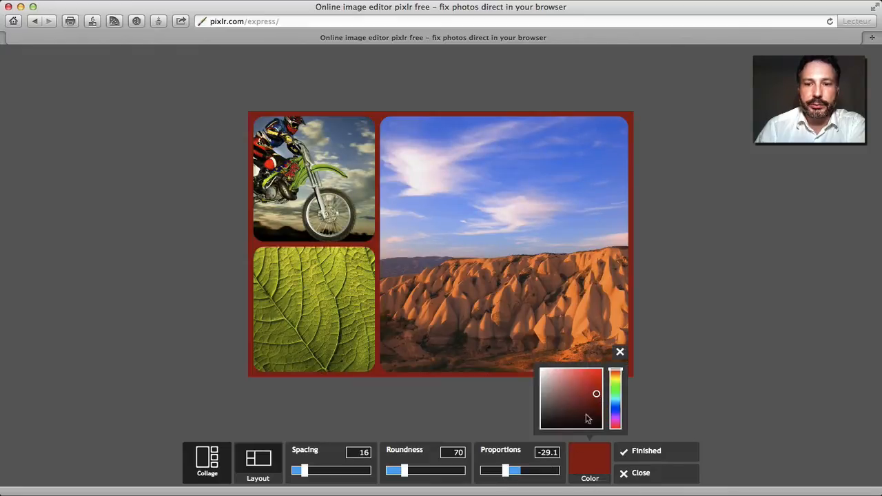
pyautogui.click(616, 408)
pyautogui.click(583, 405)
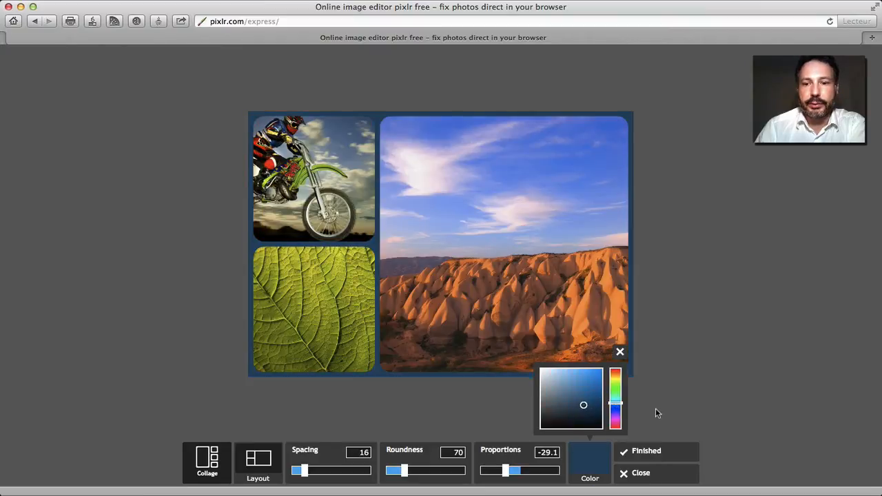
pyautogui.click(619, 352)
pyautogui.moveTo(573, 300)
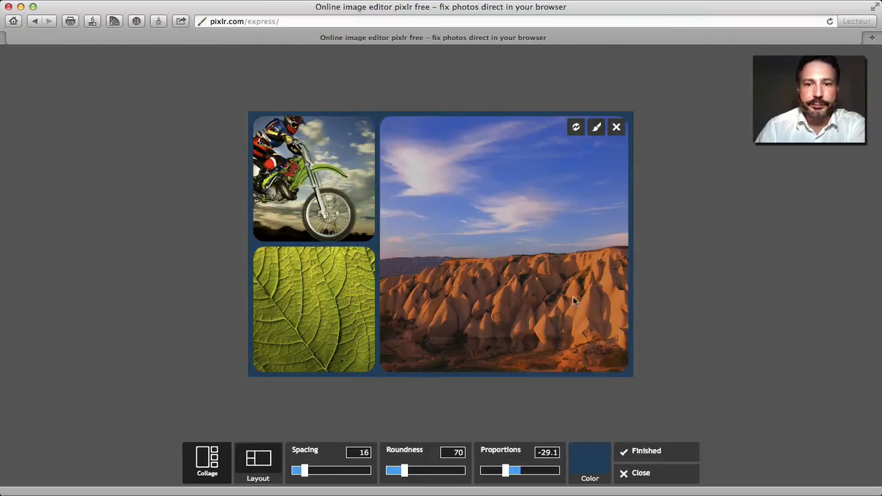
pyautogui.click(634, 480)
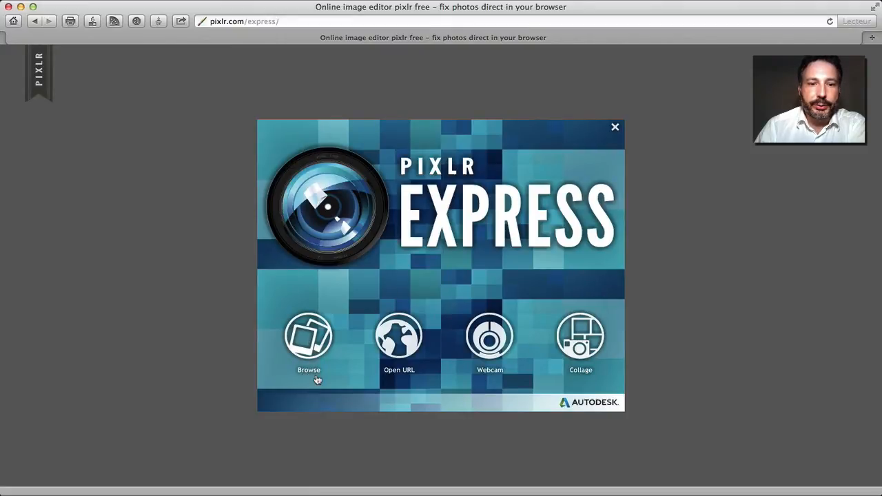
# - Open the photo 20823963.jpg from the Photos folder for editing and show the available adjustment tools
pyautogui.click(309, 342)
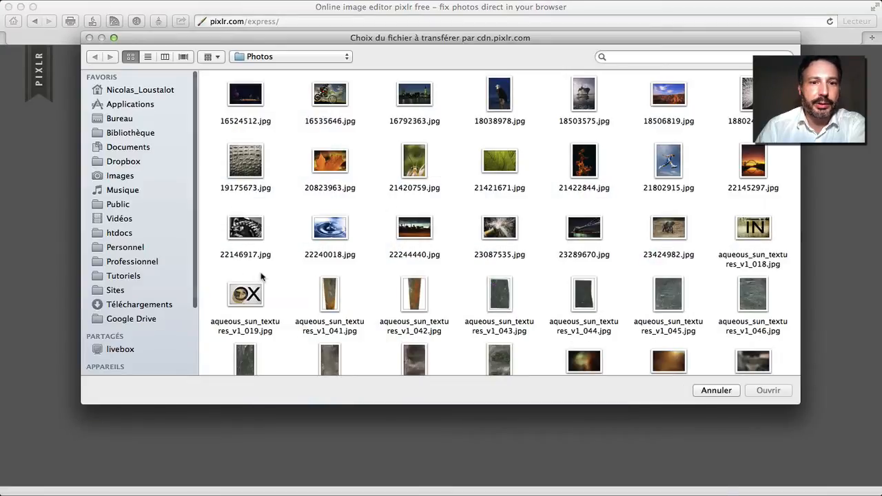
pyautogui.click(329, 173)
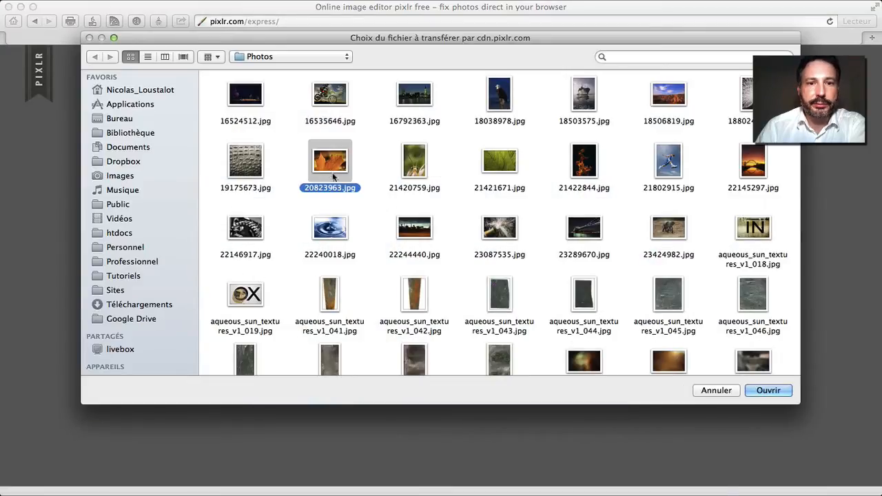
pyautogui.click(761, 390)
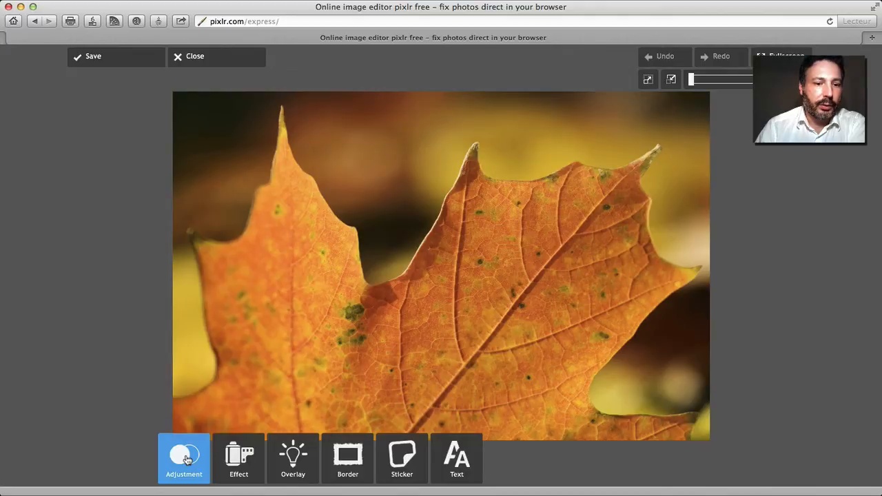
pyautogui.click(185, 458)
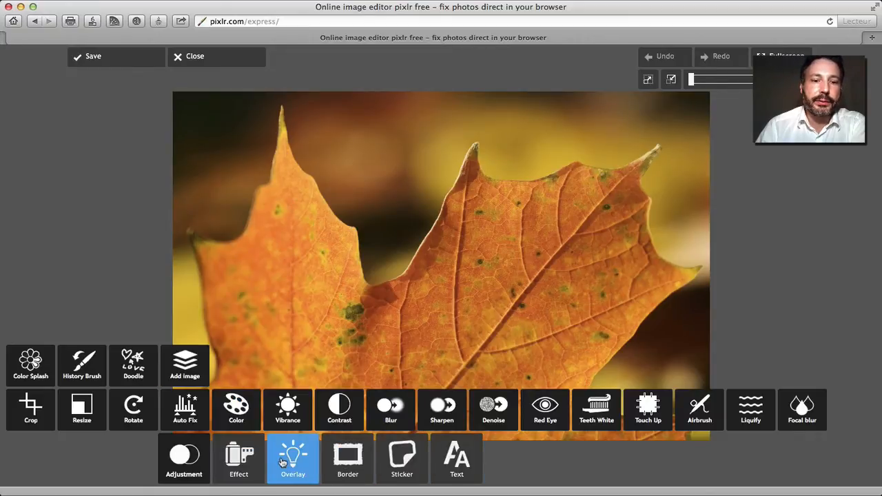
# - Try the Gadelf effect from the Creative set on the leaf photo, then cancel it
pyautogui.click(245, 467)
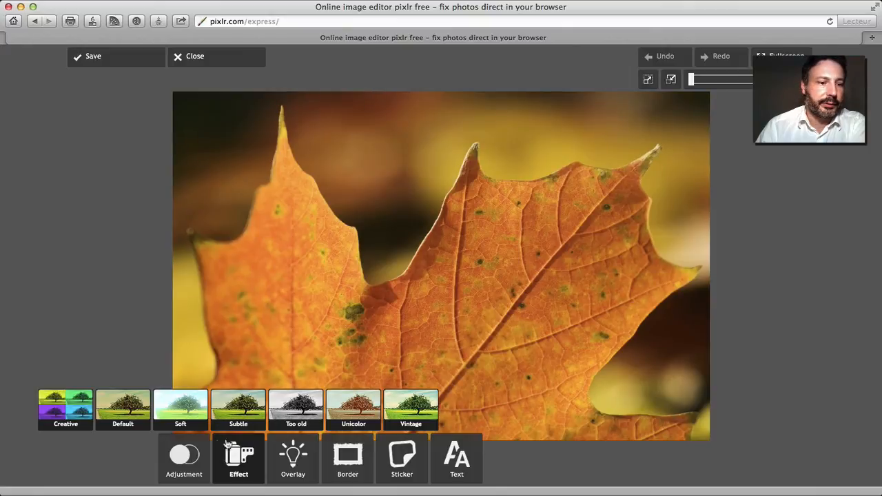
pyautogui.click(67, 410)
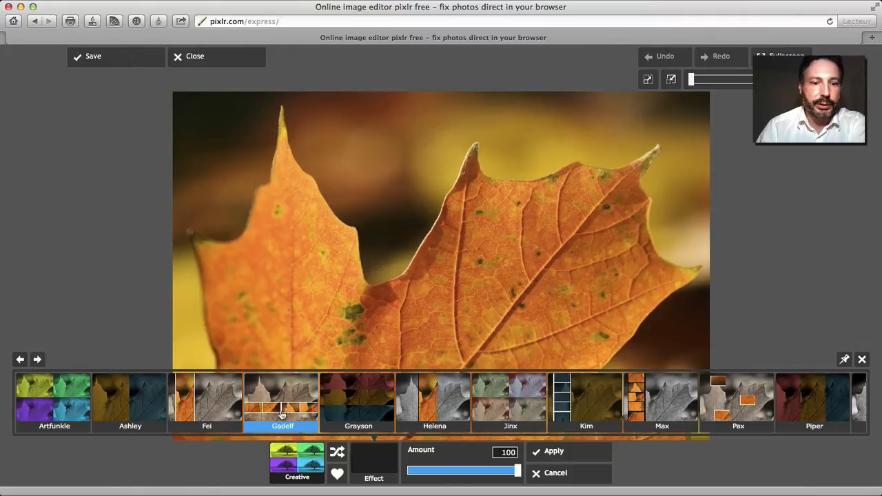
pyautogui.click(280, 407)
pyautogui.click(338, 475)
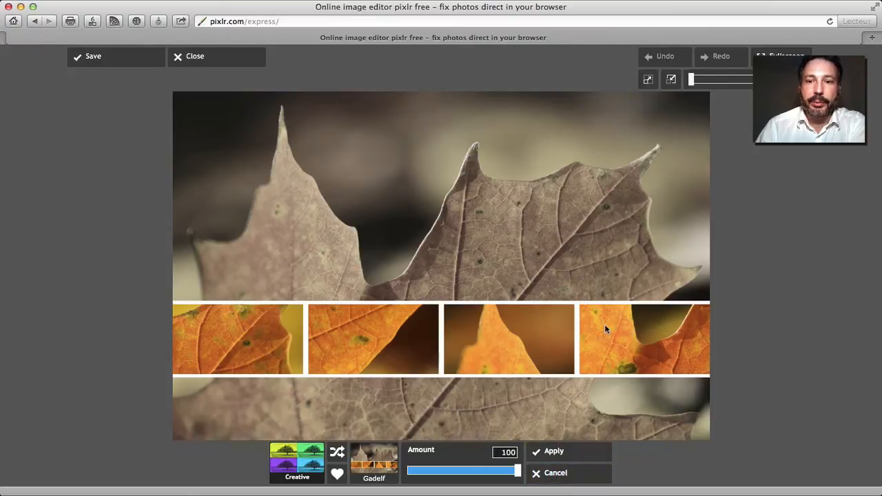
pyautogui.click(547, 474)
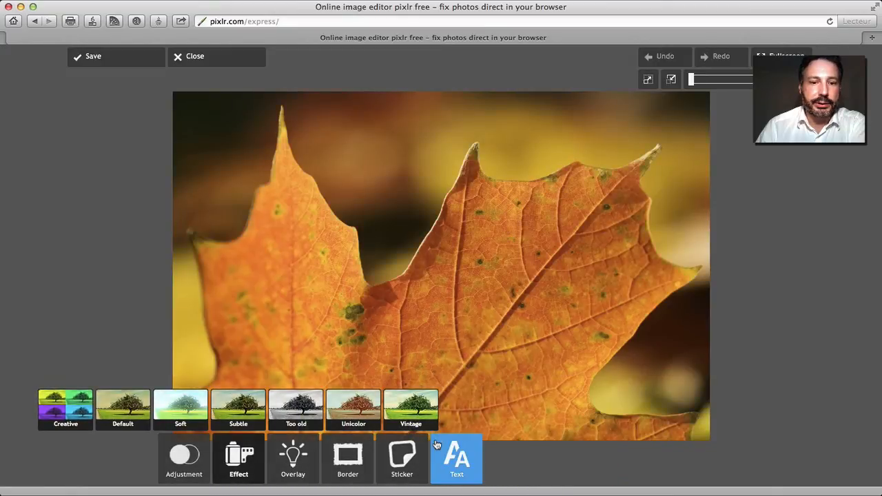
# - Try the Alfirk overlay from the Space set on the leaf photo, then cancel it
pyautogui.click(295, 463)
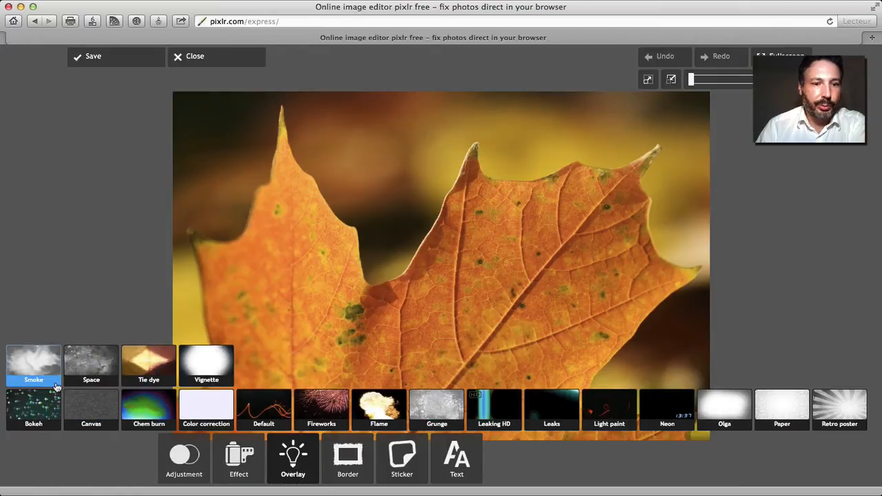
pyautogui.click(93, 371)
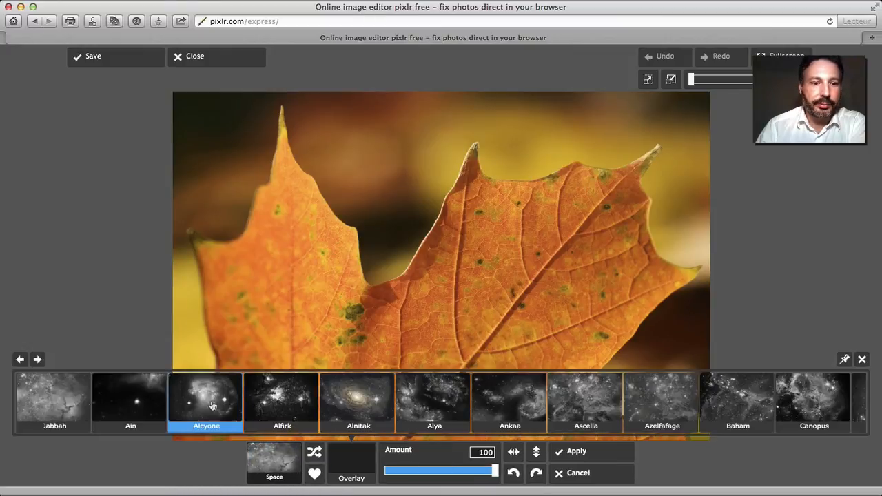
pyautogui.click(291, 398)
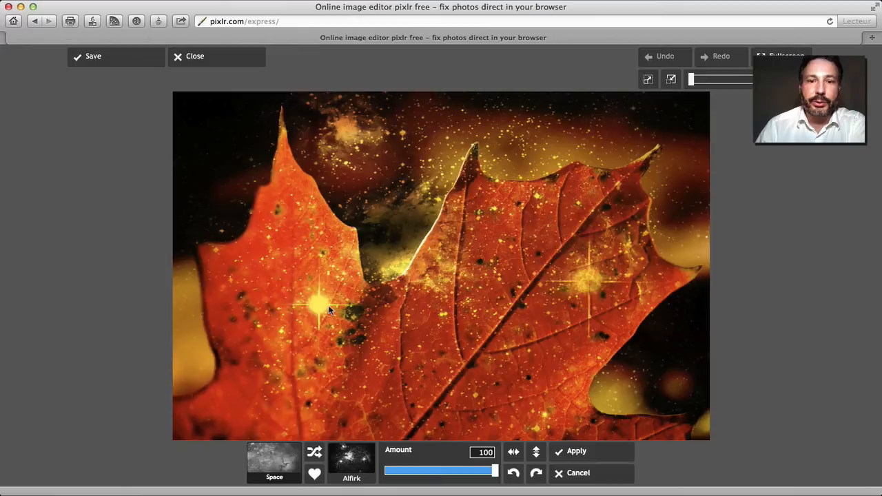
pyautogui.click(568, 479)
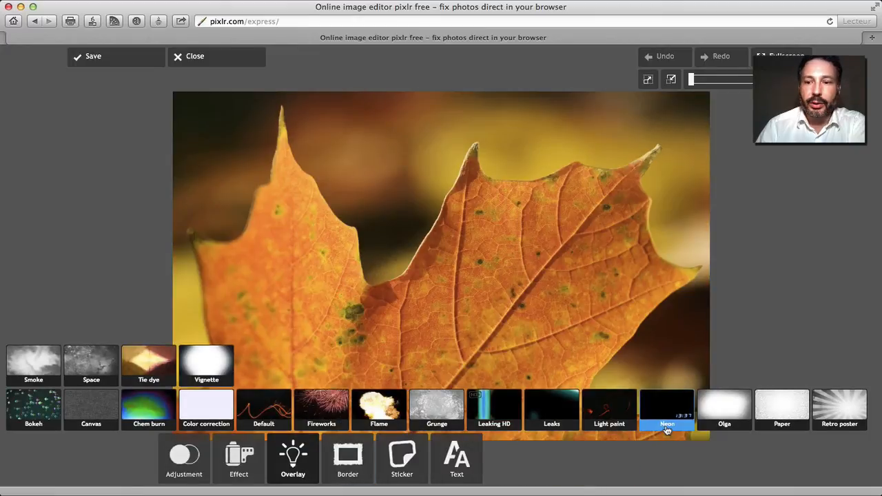
# - Put the Black border from the Default set around the leaf photo and reduce its amount to 55
pyautogui.click(356, 468)
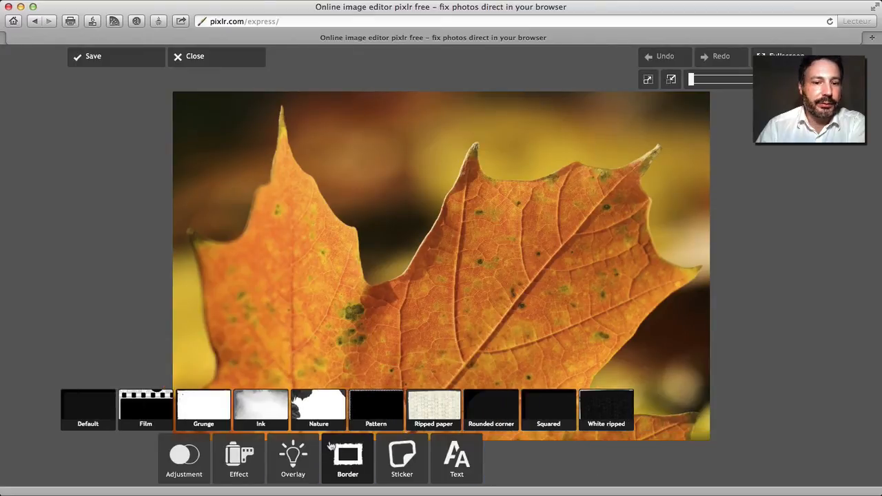
pyautogui.click(128, 414)
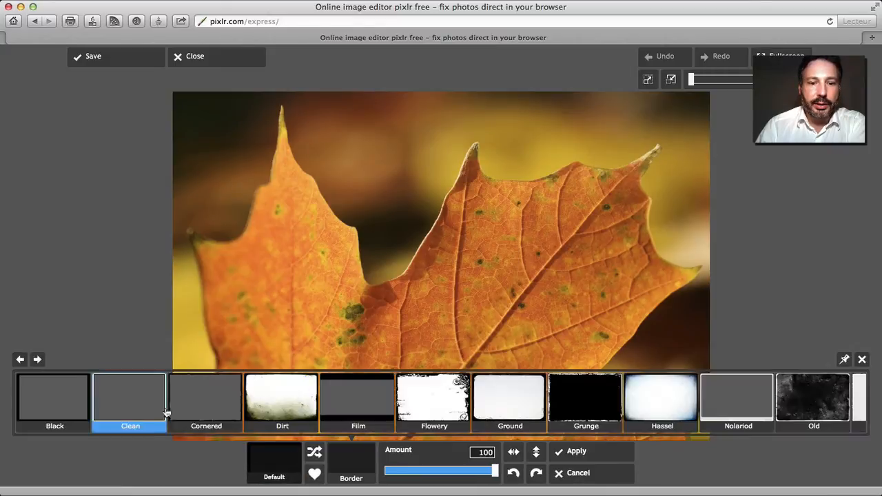
pyautogui.click(65, 405)
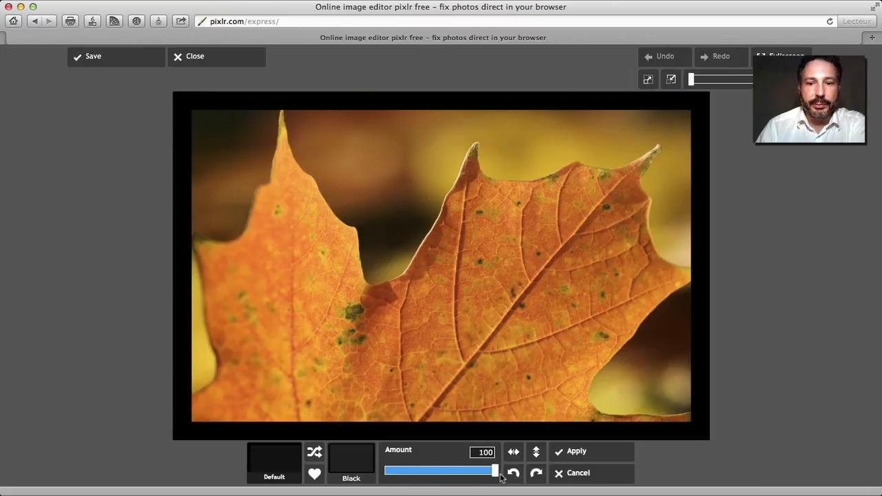
pyautogui.moveTo(494, 471); pyautogui.dragTo(467, 476)
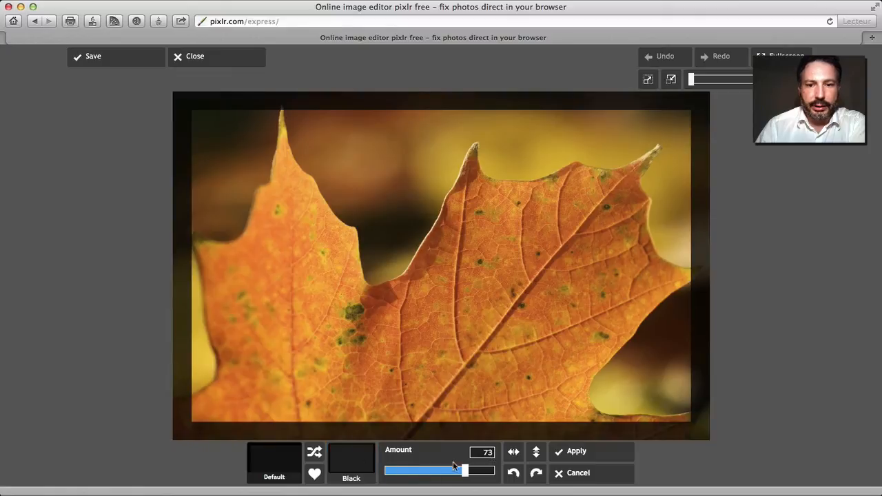
pyautogui.moveTo(465, 471); pyautogui.dragTo(447, 471)
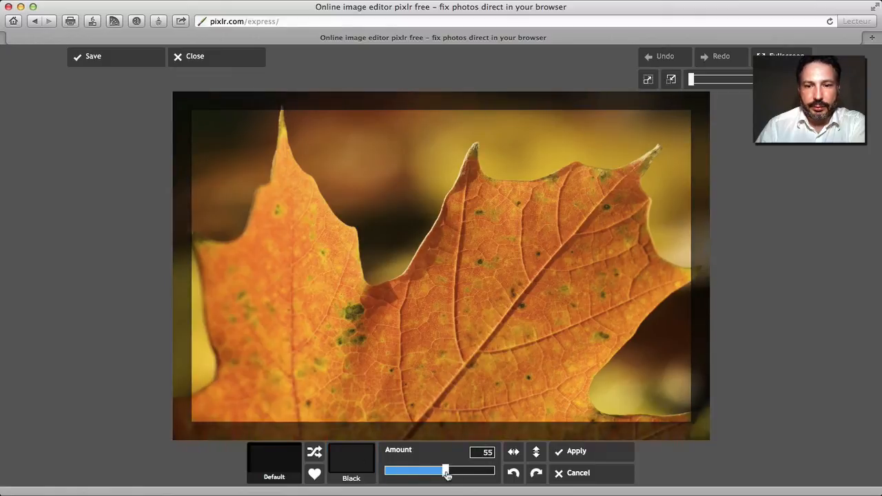